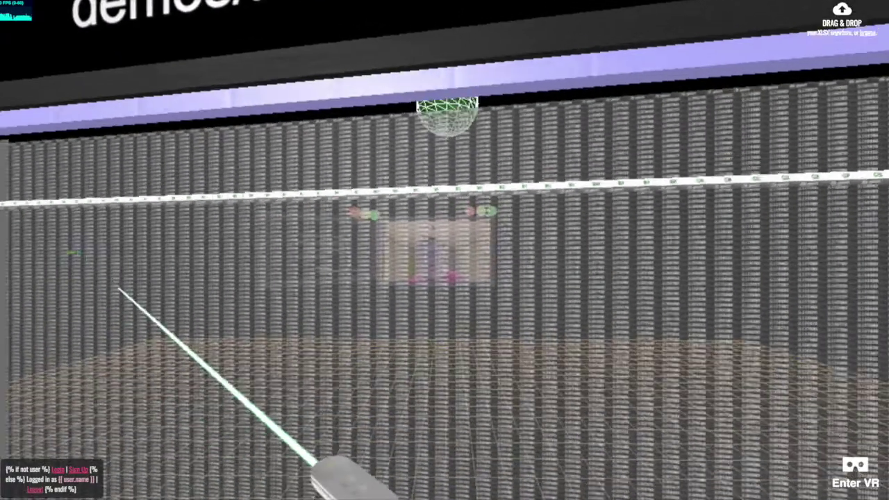
Select a large block of data cells on the Mortality spreadsheet wall
{"action": "left_click_drag", "start_coordinate": [118, 288], "coordinate": [332, 420]}
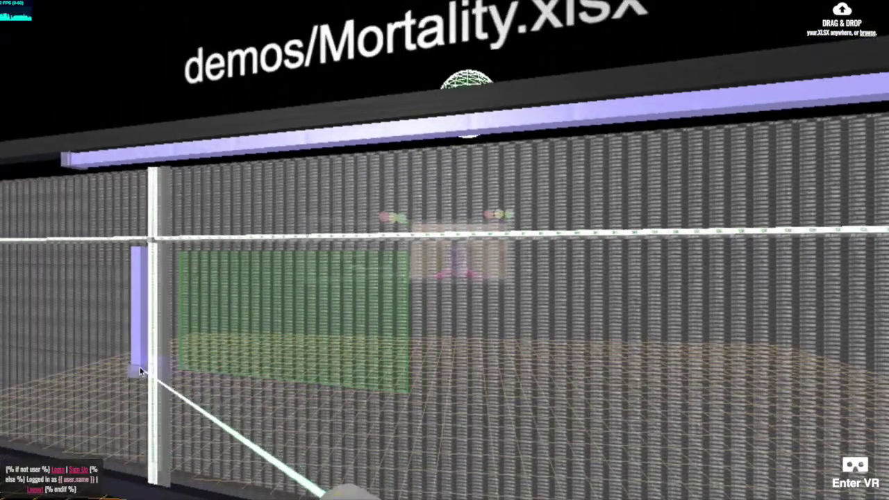
{"action": "left_click_drag", "start_coordinate": [139, 371], "coordinate": [130, 316]}
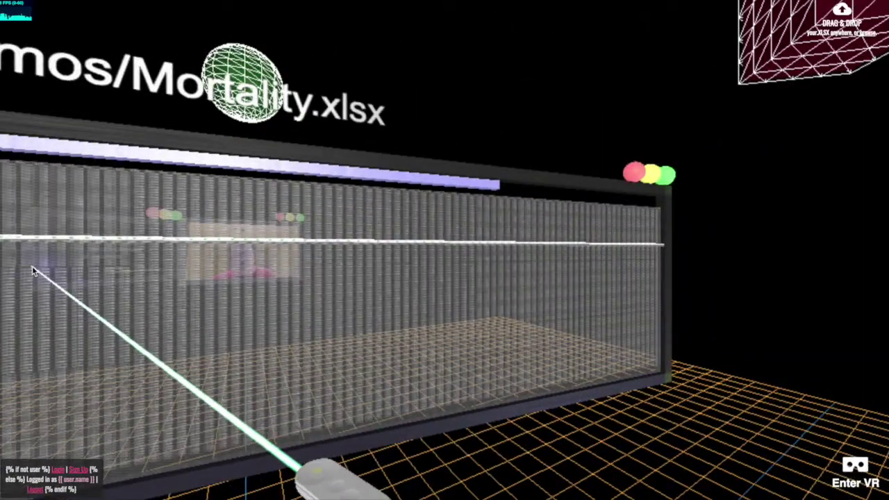
{"action": "left_click_drag", "start_coordinate": [32, 266], "coordinate": [286, 394]}
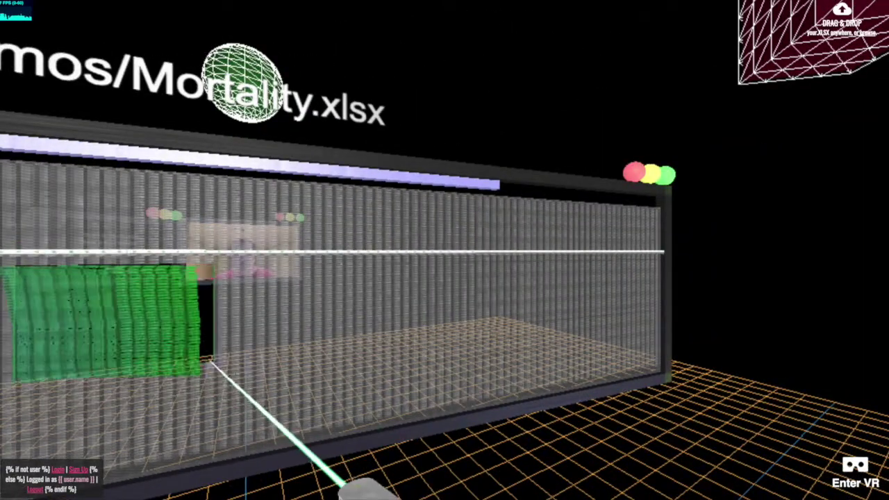
Walk sideways past the heightmap and knot, then back beyond the spreadsheet wall
{"action": "key", "text": "a"}
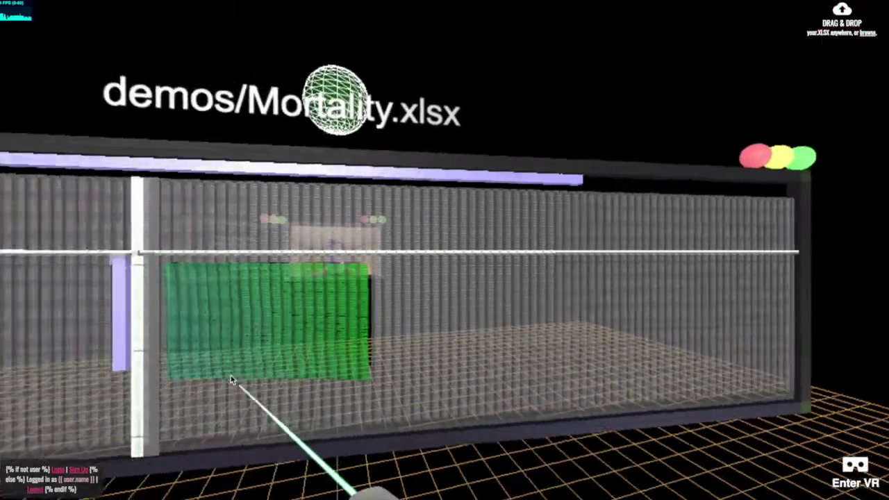
{"action": "key", "text": "a"}
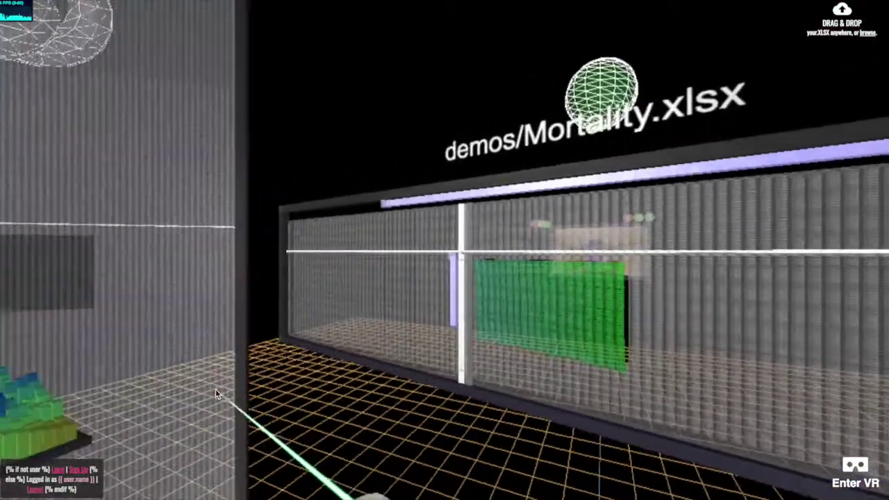
{"action": "key", "text": "a"}
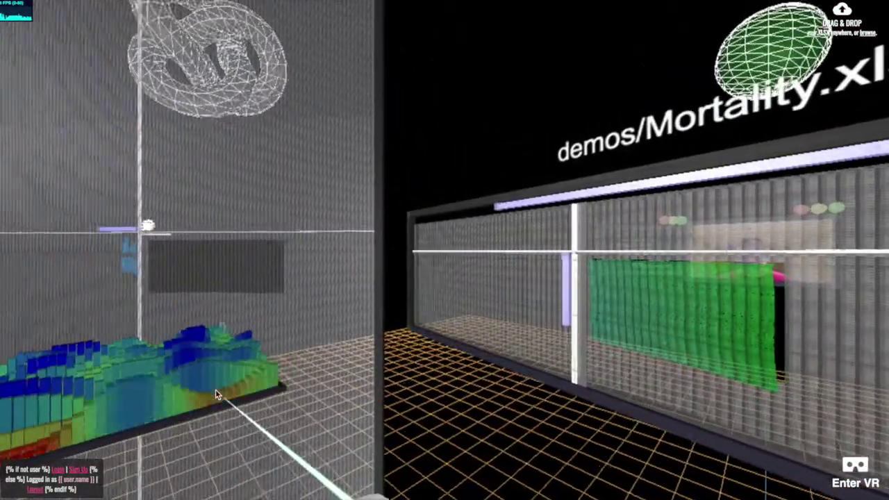
{"action": "key", "text": "a"}
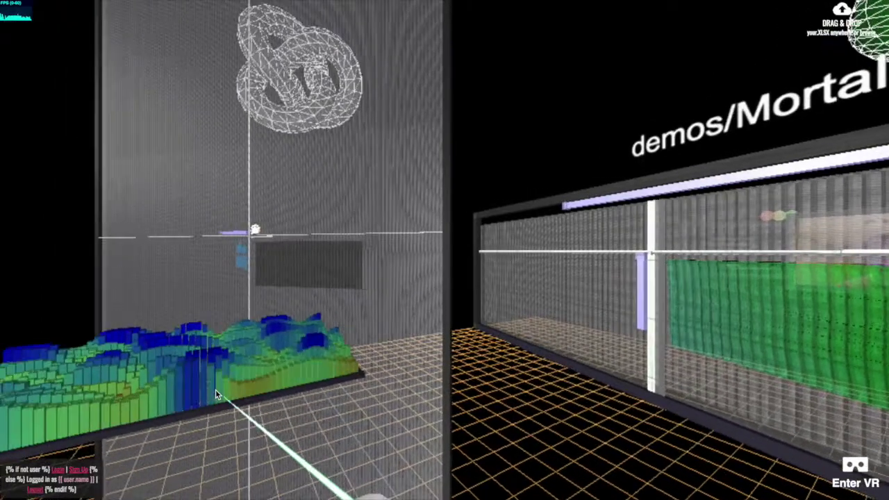
{"action": "key", "text": "a"}
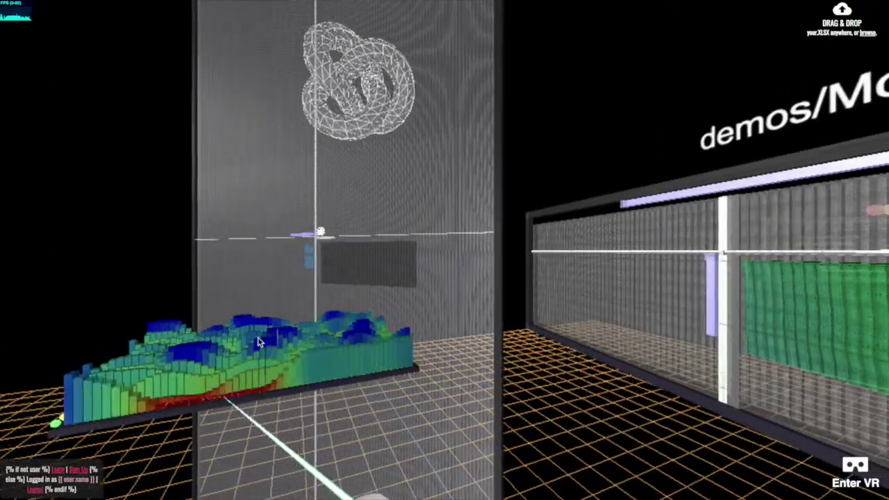
{"action": "key", "text": "d"}
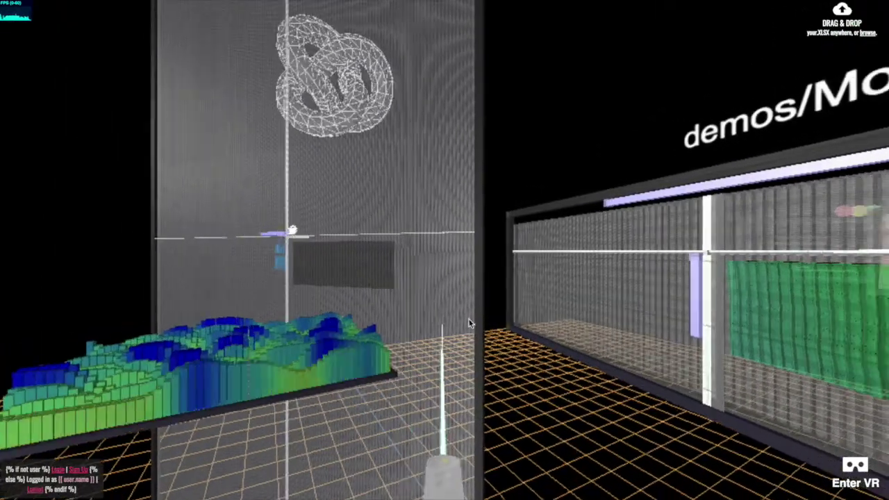
{"action": "key", "text": "d"}
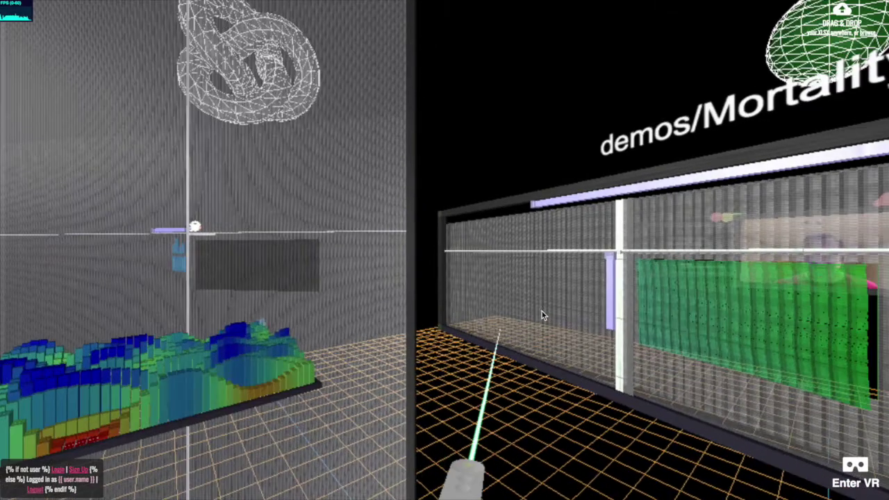
{"action": "key", "text": "d"}
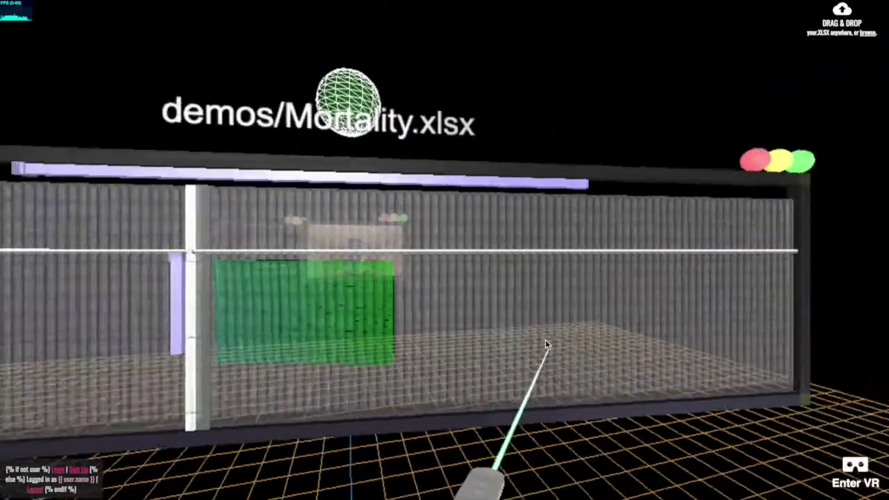
Raise the 1802 chart's plane to reveal its bars, then walk past the pillar into the tangled line chart
{"action": "key", "text": "d"}
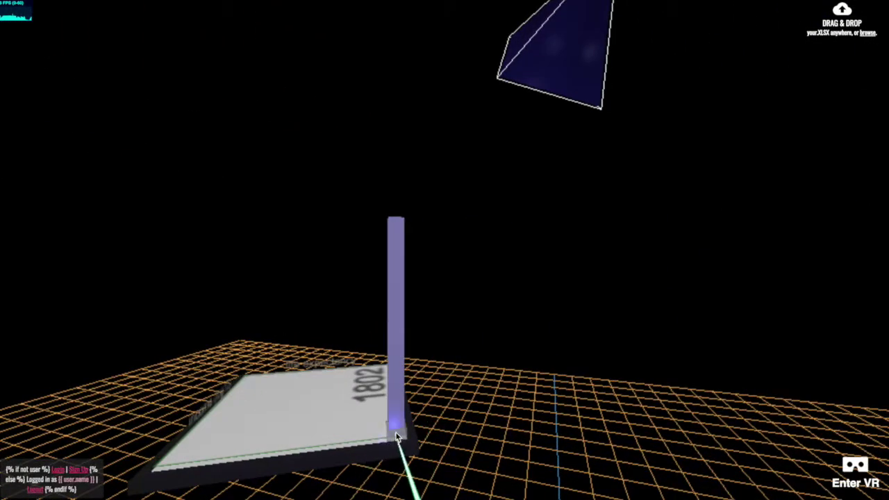
{"action": "left_click_drag", "start_coordinate": [390, 374], "coordinate": [392, 325]}
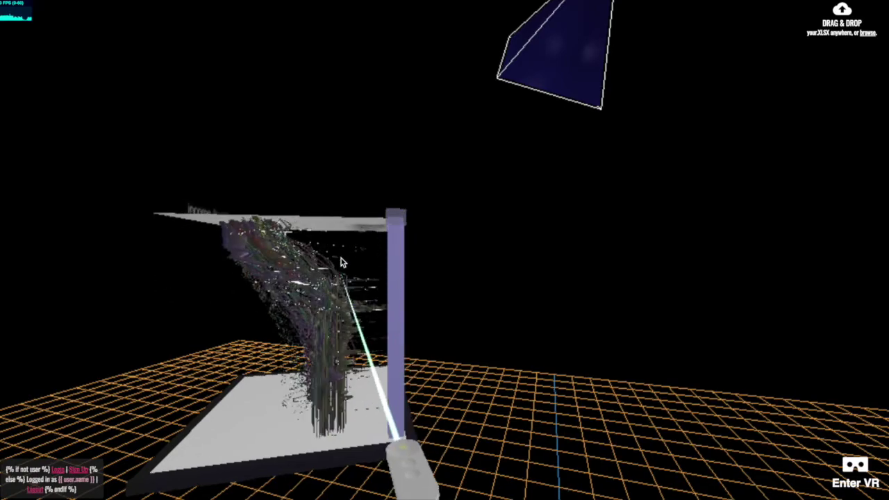
{"action": "key", "text": "w"}
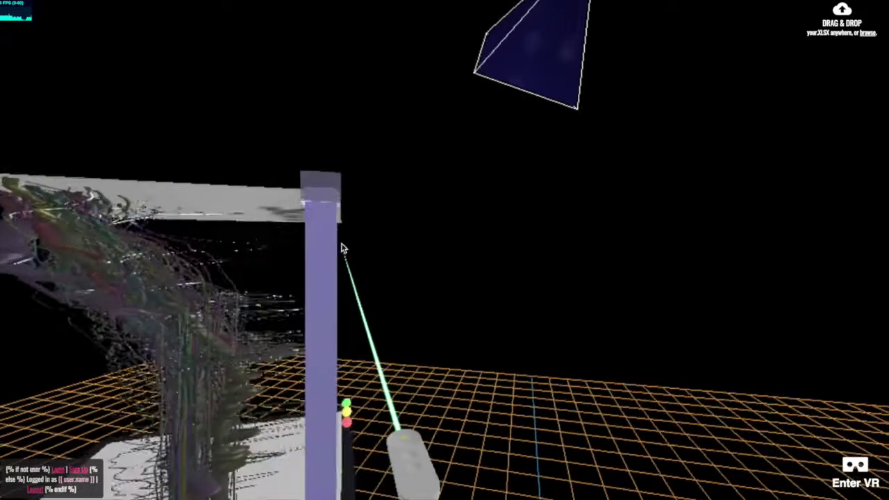
{"action": "key", "text": "w"}
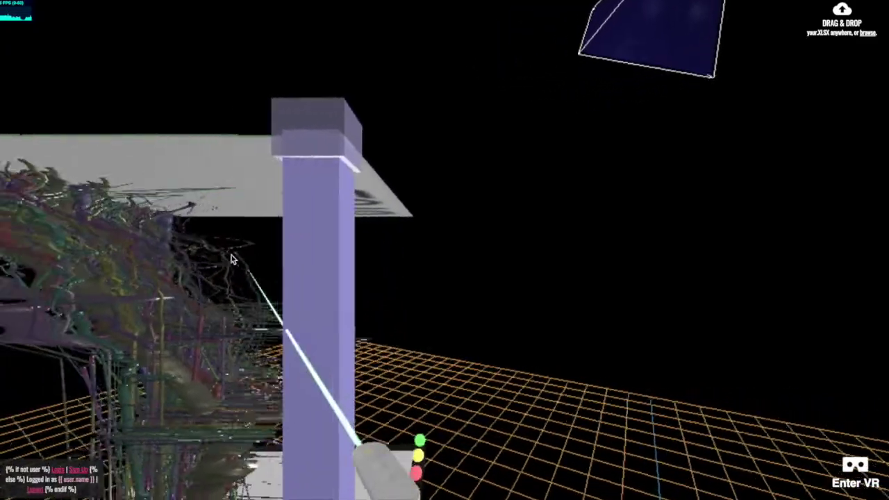
{"action": "key", "text": "w"}
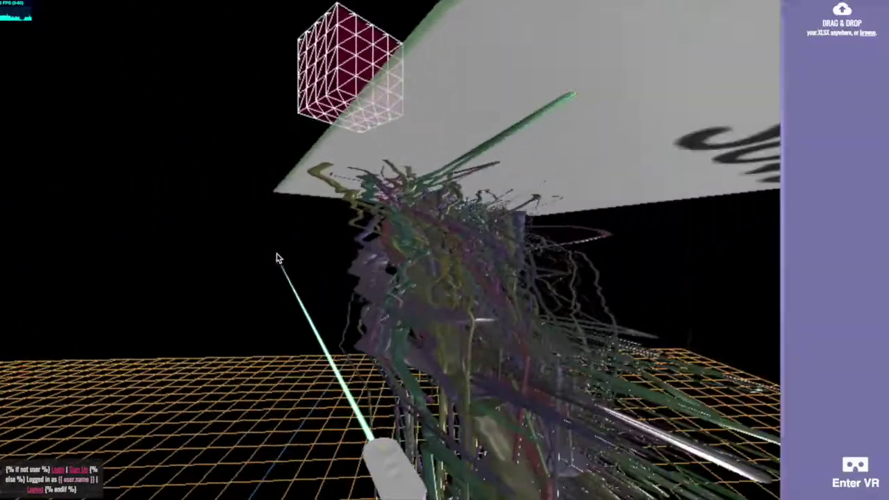
{"action": "left_click_drag", "start_coordinate": [276, 258], "coordinate": [341, 271]}
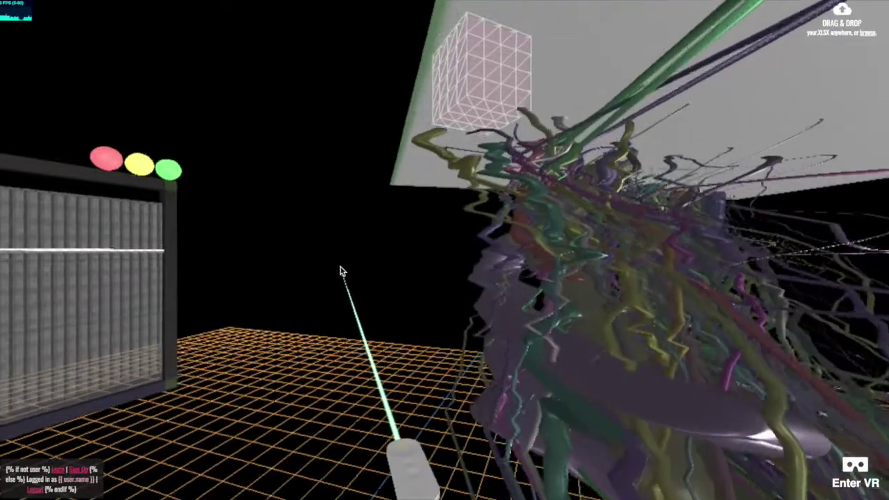
{"action": "key", "text": "w"}
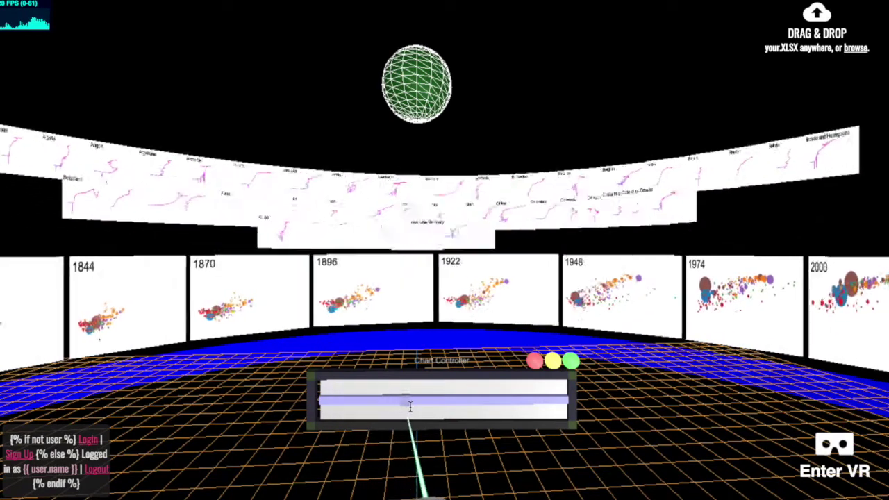
Advance the yearly bubble charts a few years, then walk up to and along the country line-chart wall
{"action": "left_click_drag", "start_coordinate": [425, 406], "coordinate": [443, 406]}
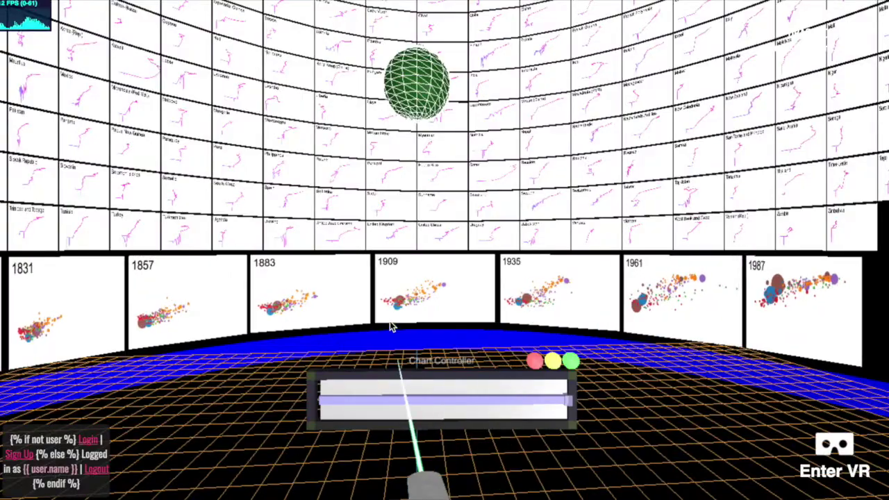
{"action": "key", "text": "w"}
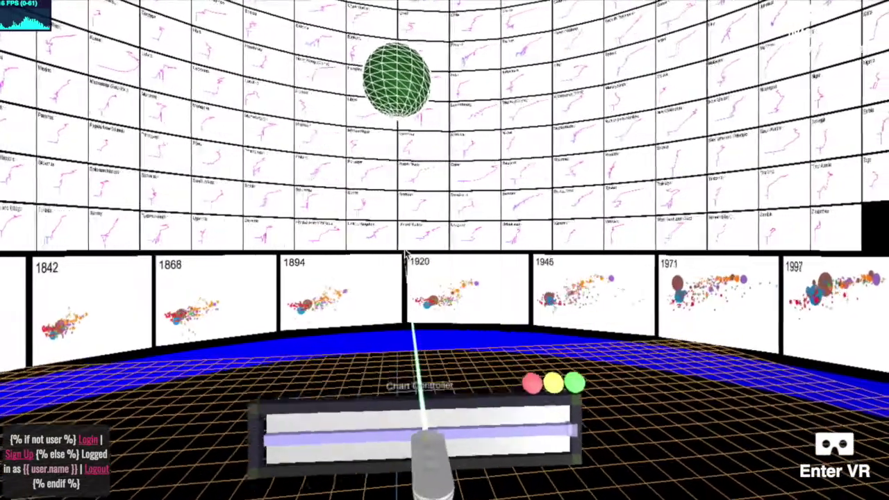
{"action": "key", "text": "w"}
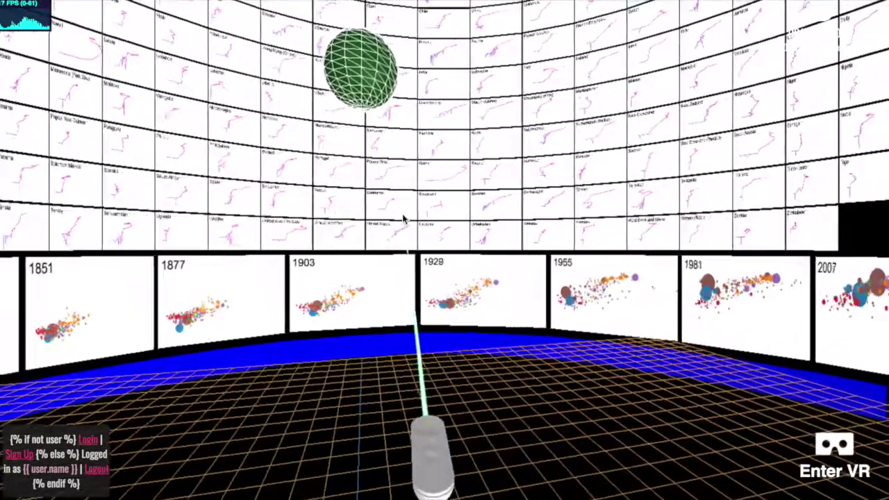
{"action": "key", "text": "w"}
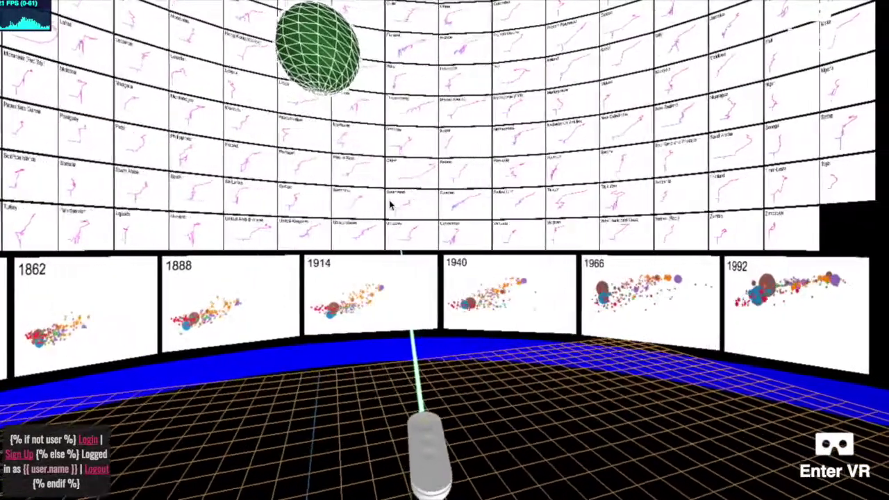
{"action": "key", "text": "w"}
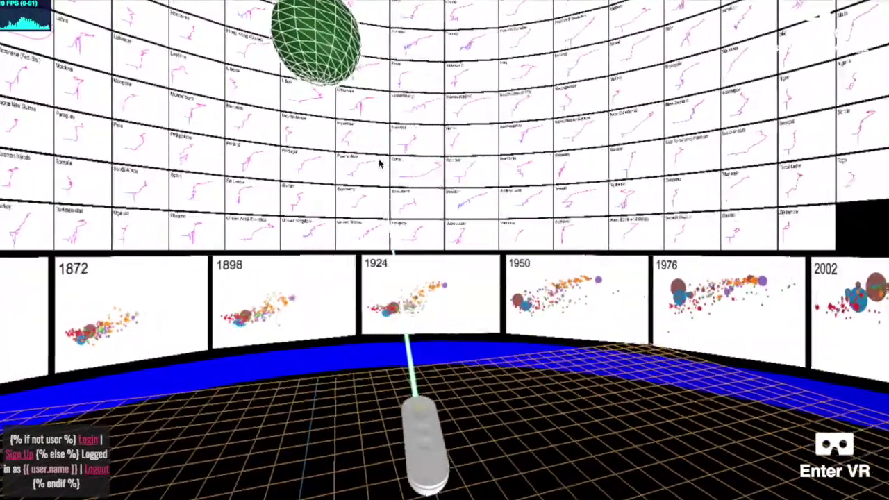
{"action": "key", "text": "a"}
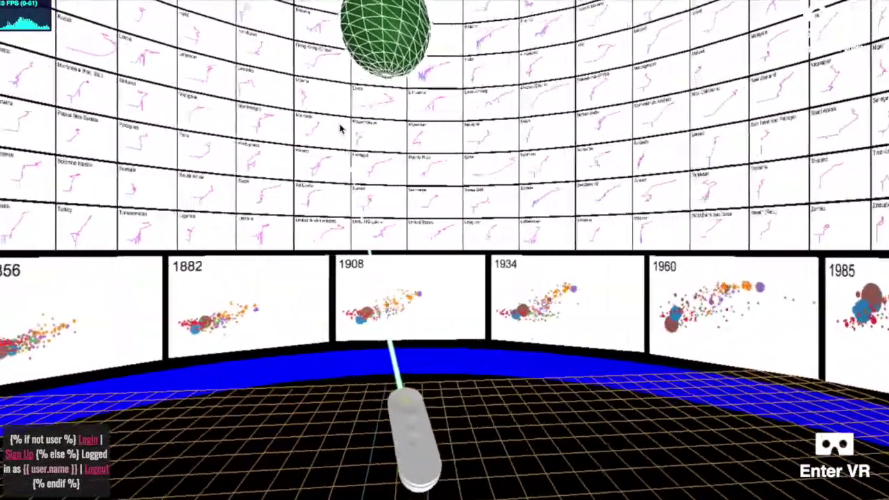
{"action": "key", "text": "a"}
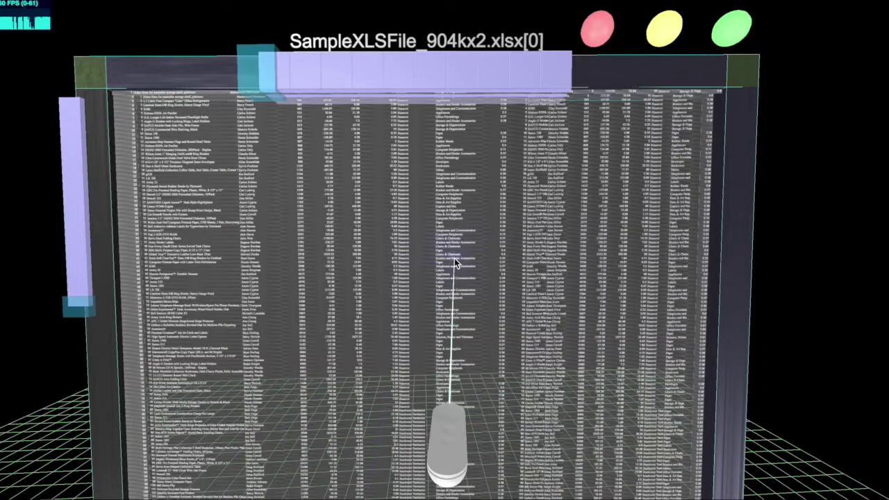
Approach the SampleXLSFile_904kx2.xlsx wall and drag its top handle to curve it into a fan
{"action": "key", "text": "w"}
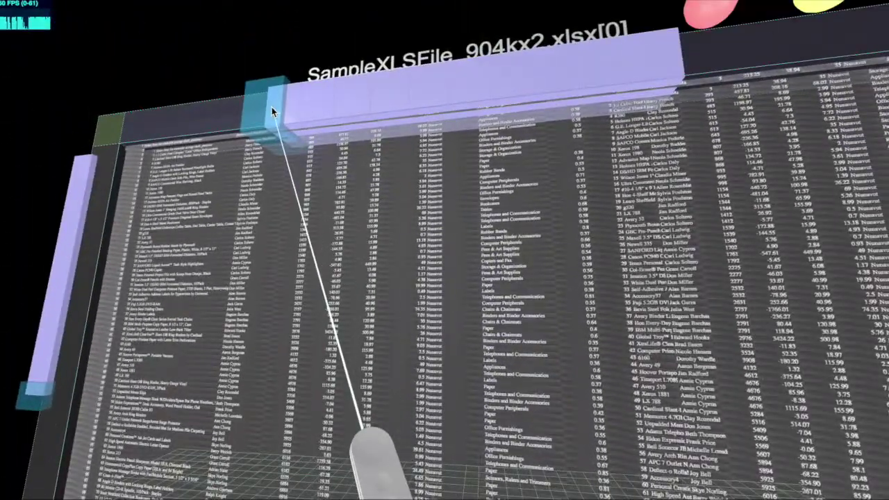
{"action": "left_click_drag", "start_coordinate": [271, 107], "coordinate": [464, 110]}
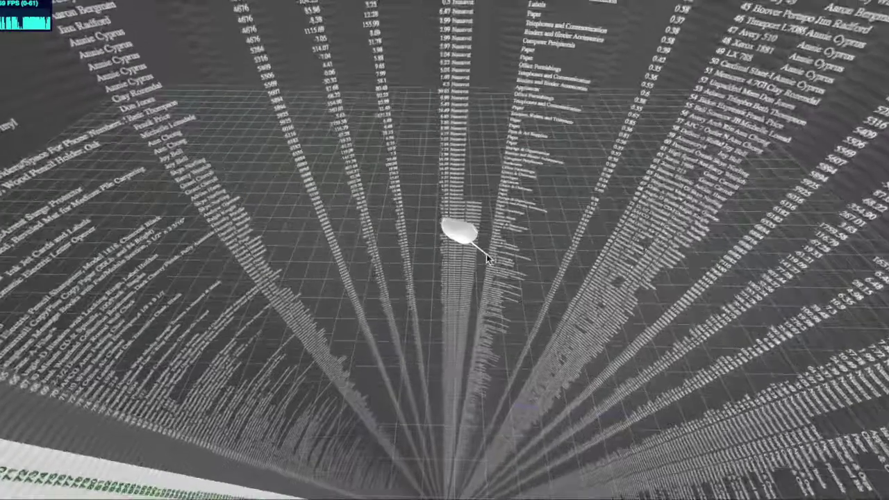
Select a cell range spanning columns D–M, clear it, and swing the row-number column left
{"action": "left_click_drag", "start_coordinate": [258, 123], "coordinate": [319, 221]}
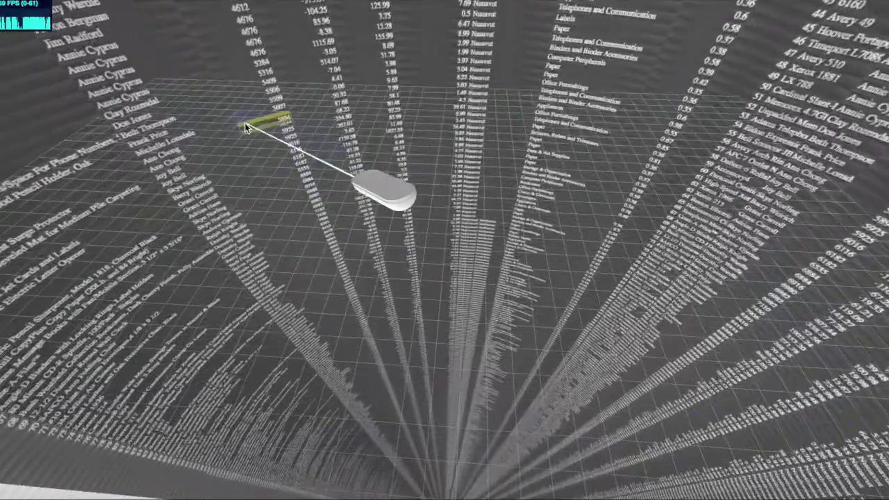
{"action": "left_click_drag", "start_coordinate": [352, 247], "coordinate": [622, 456]}
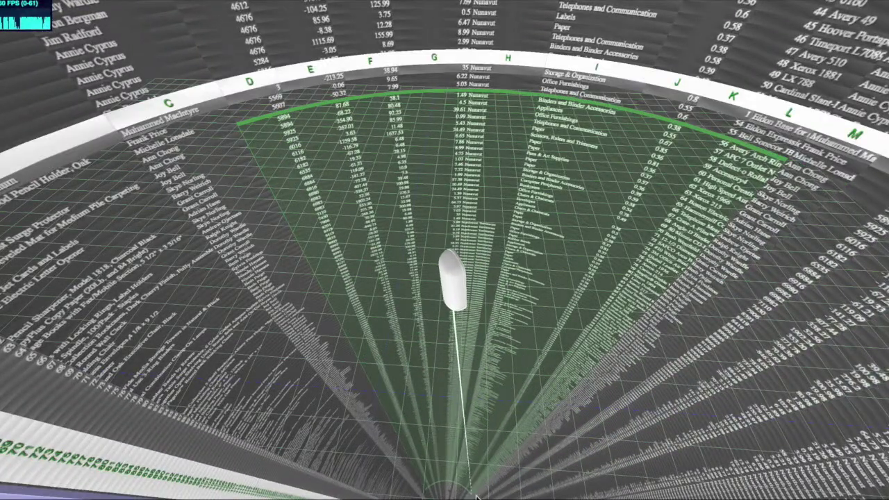
{"action": "left_click_drag", "start_coordinate": [543, 452], "coordinate": [558, 331]}
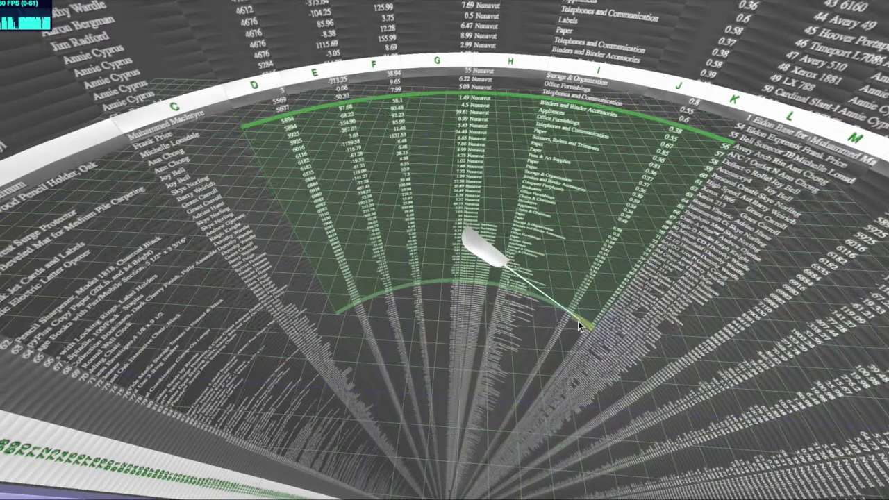
{"action": "left_click", "coordinate": [280, 326]}
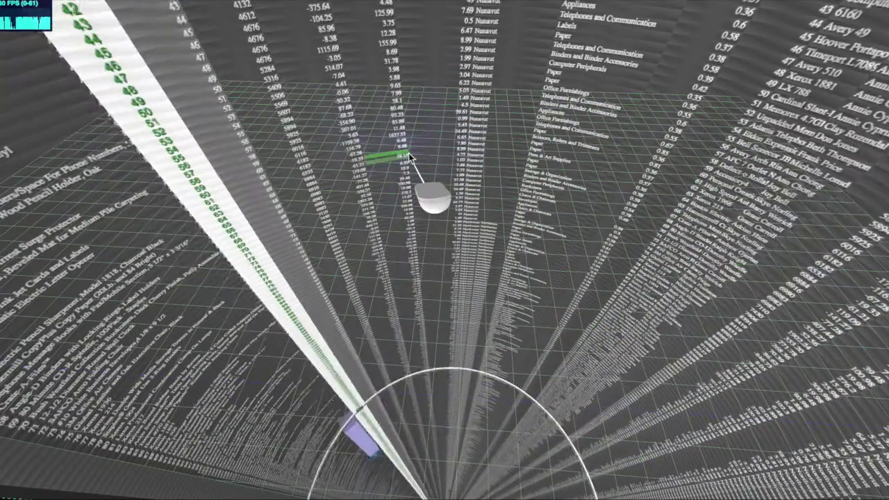
{"action": "mouse_move", "coordinate": [638, 440]}
{"action": "left_mouse_down"}
{"action": "mouse_move", "coordinate": [401, 182]}
{"action": "mouse_move", "coordinate": [405, 189]}
{"action": "left_mouse_up"}
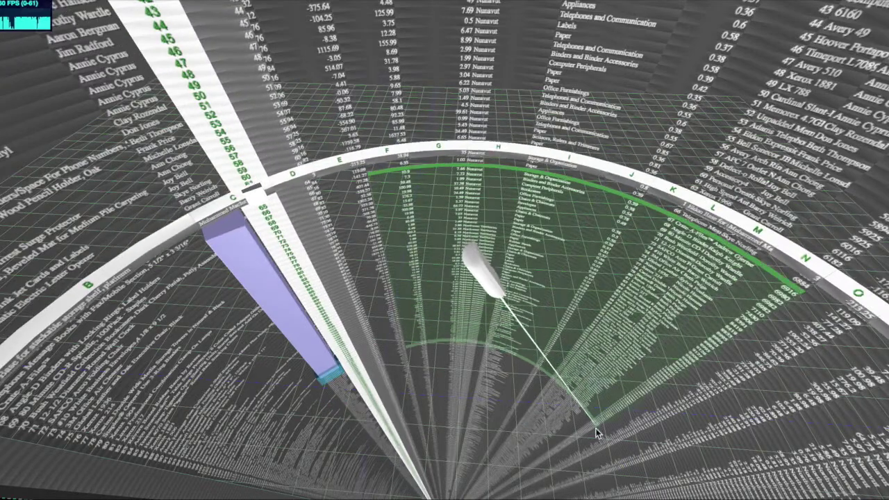